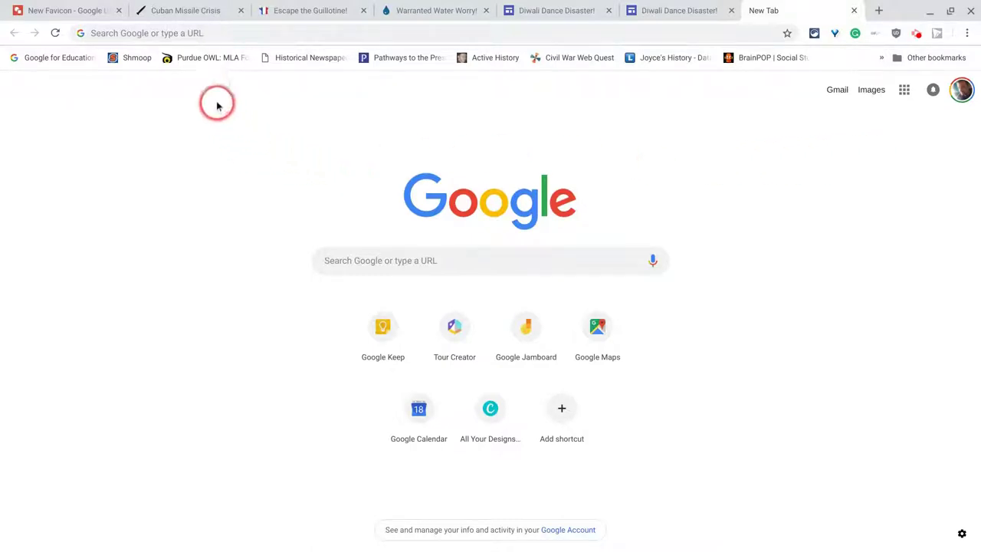
- Flip through the Cuban Missile Crisis, Escape the Guillotine! and Warranted Water Worry! site tabs
click(193, 11)
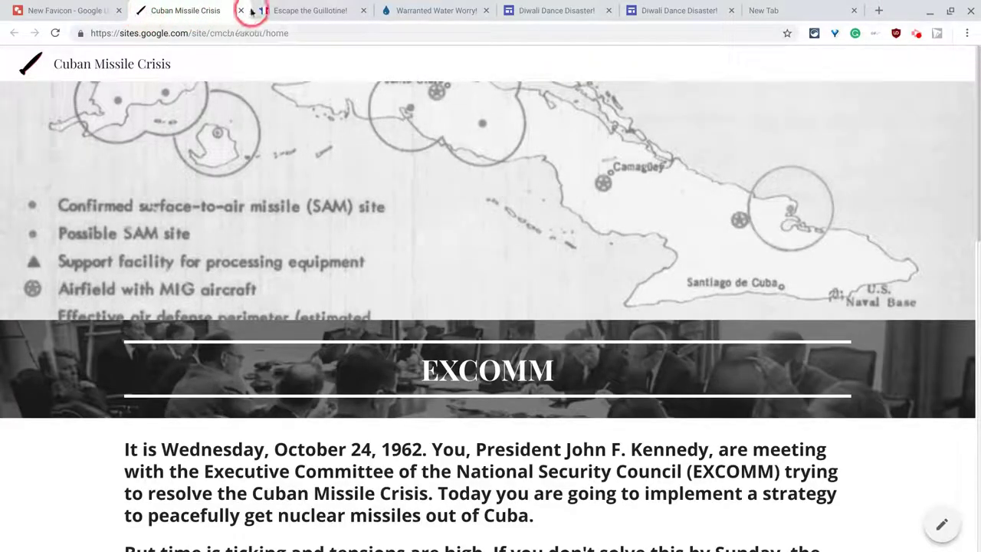
click(297, 12)
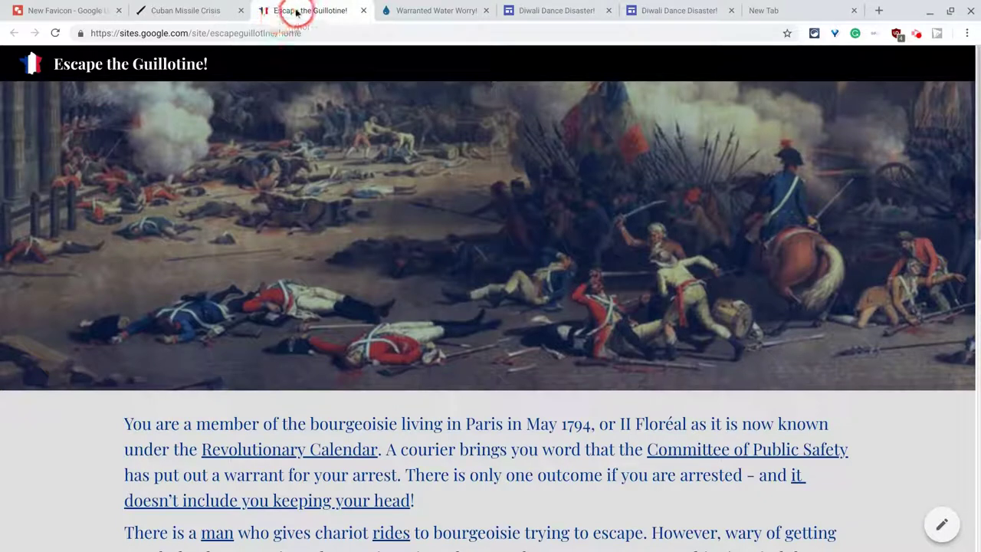
click(434, 15)
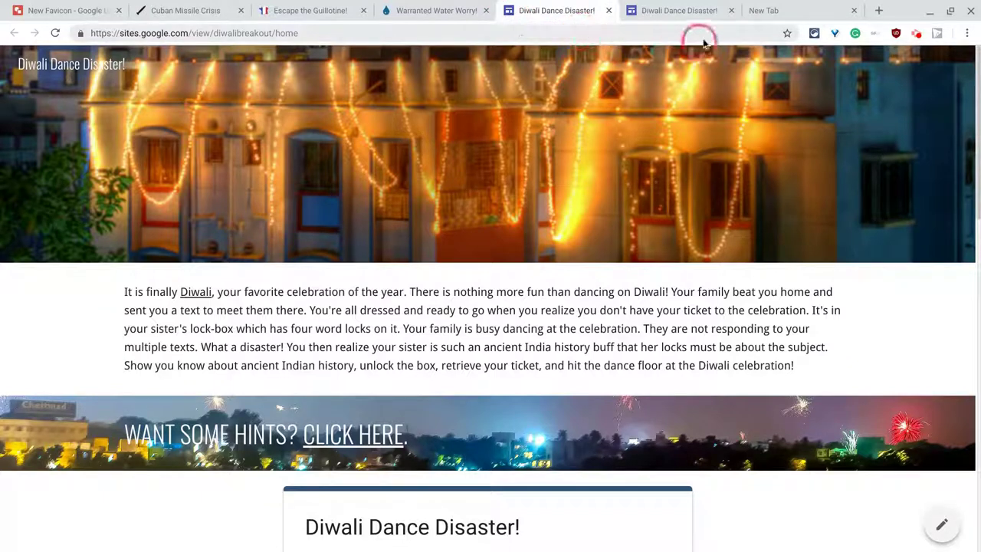
- Switch to the blank new tab page in Chrome
click(802, 14)
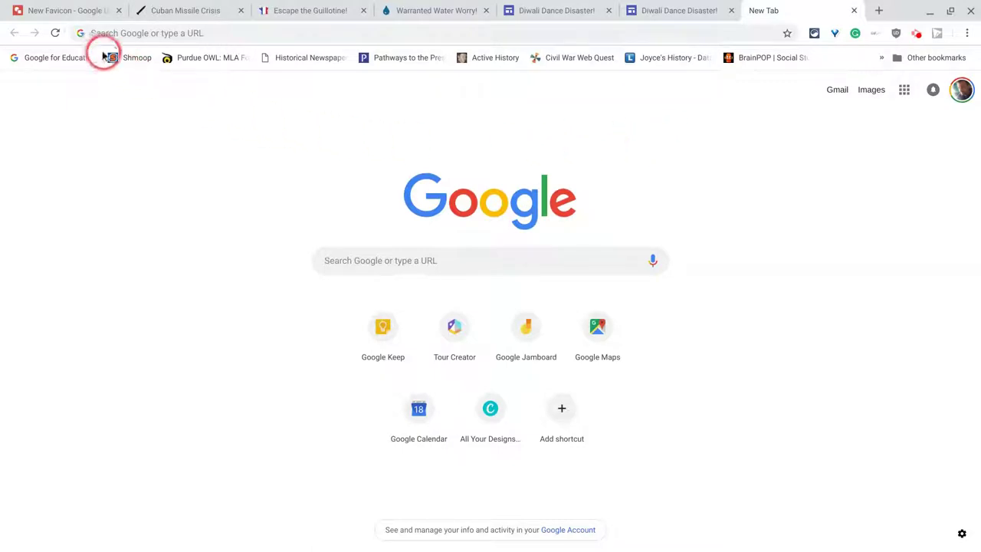
- Return to the New Favicon drawing and set a custom 512 × 512 pixel page size
click(68, 10)
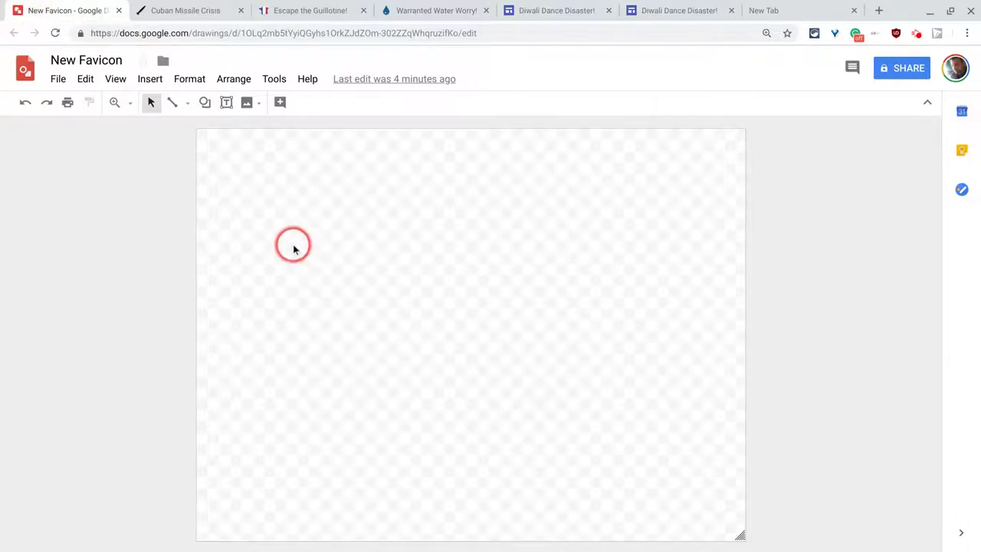
click(59, 79)
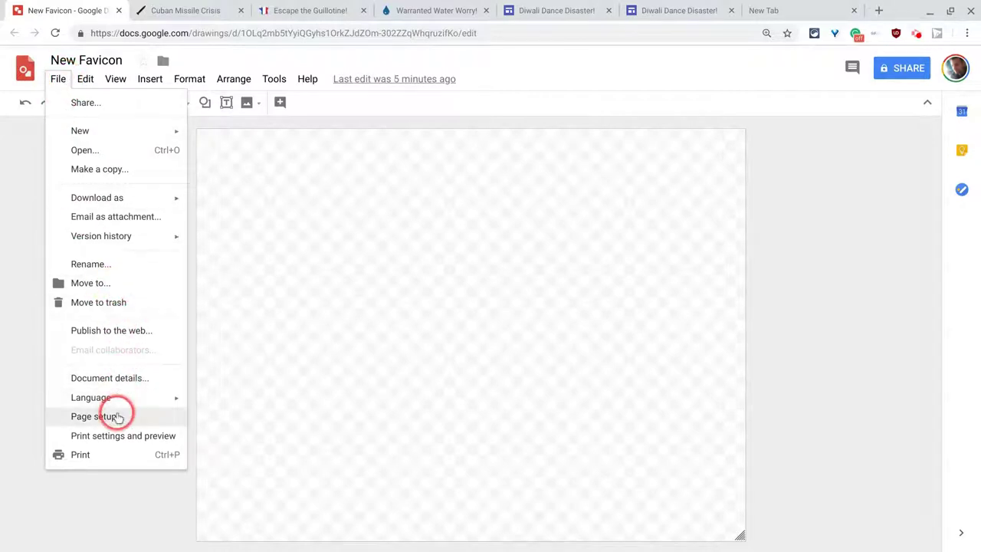
click(115, 414)
click(466, 298)
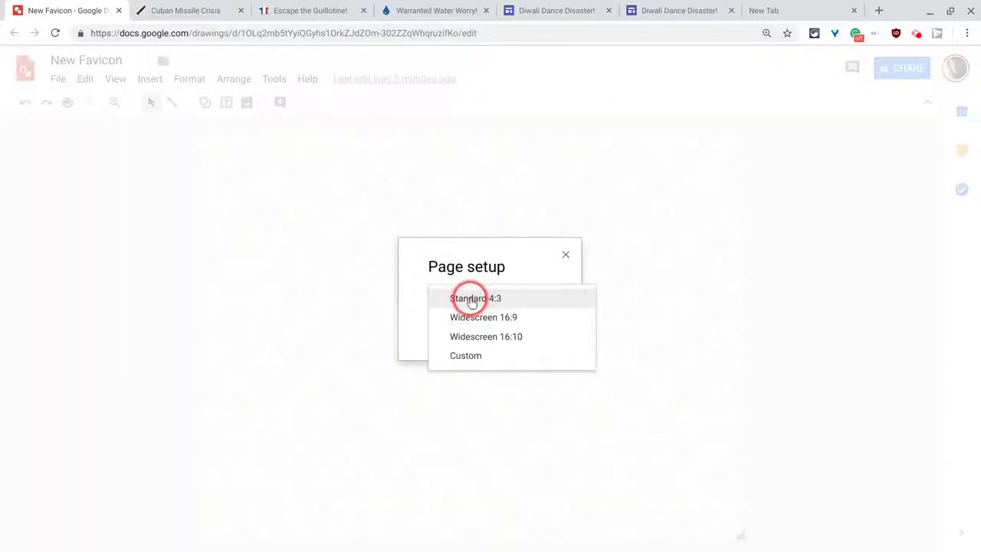
click(462, 353)
click(554, 326)
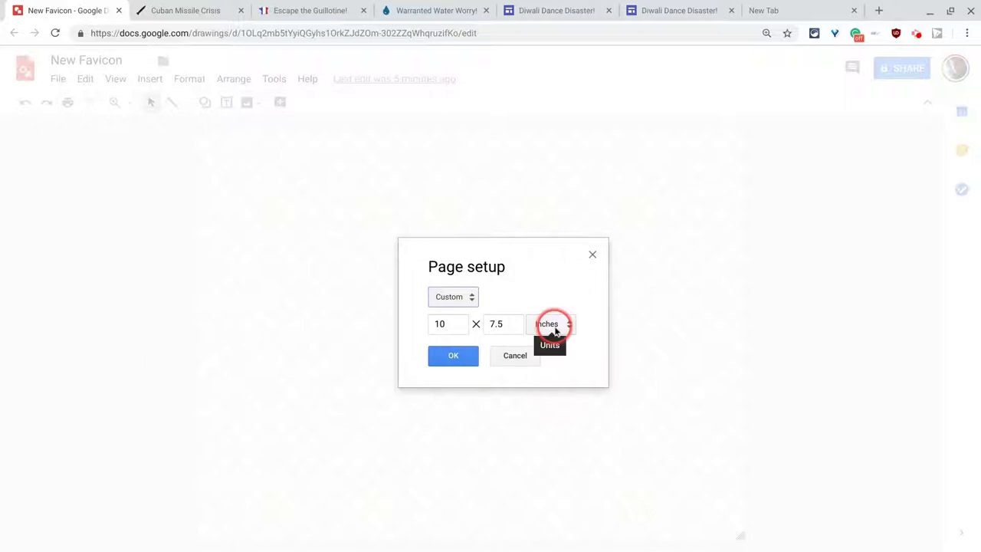
click(558, 380)
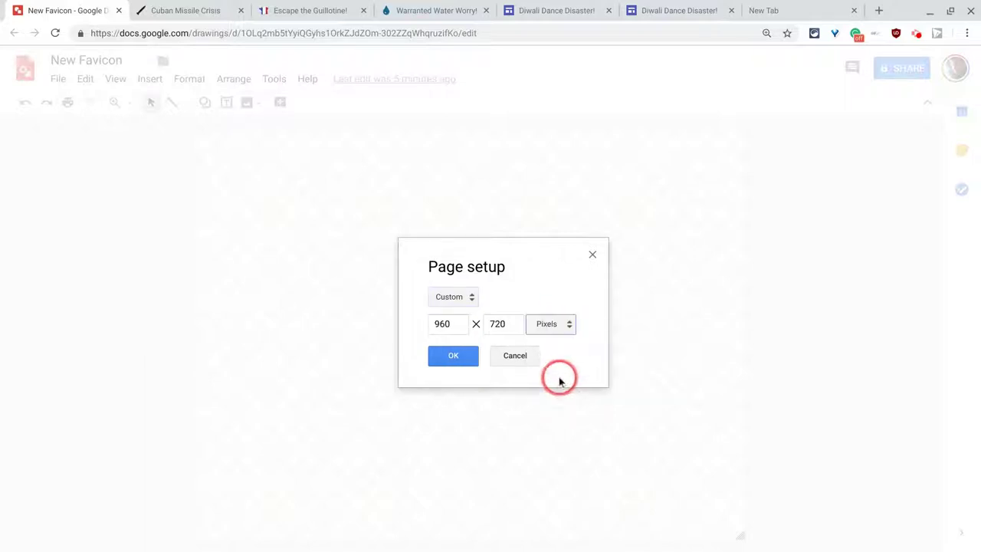
click(449, 335)
click(454, 326)
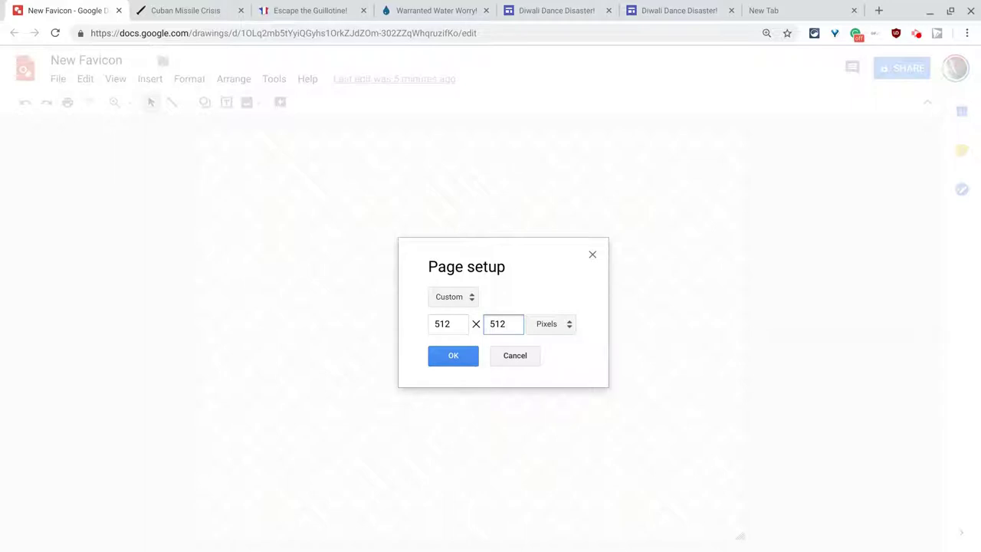
click(457, 358)
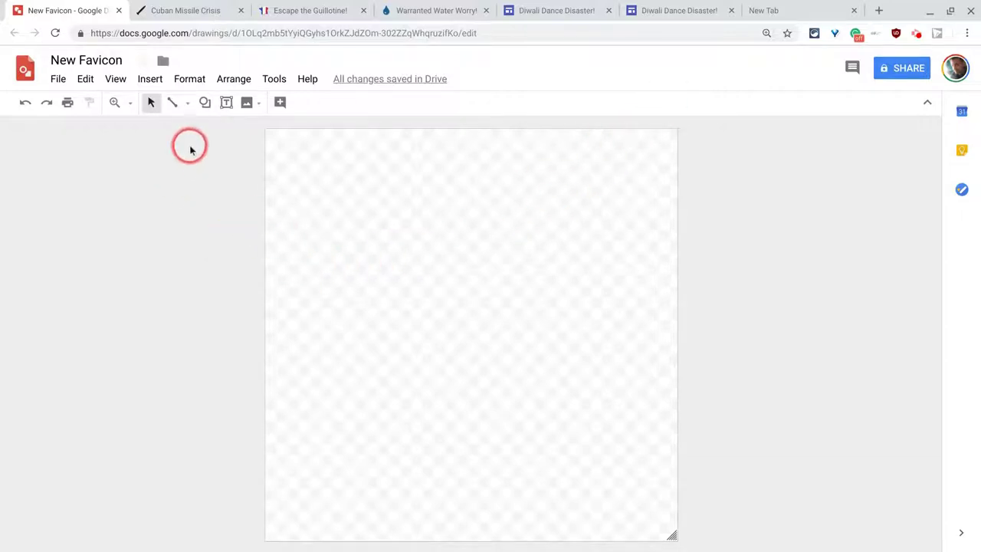
- Draw a four-point star near the top-left of the canvas
click(145, 79)
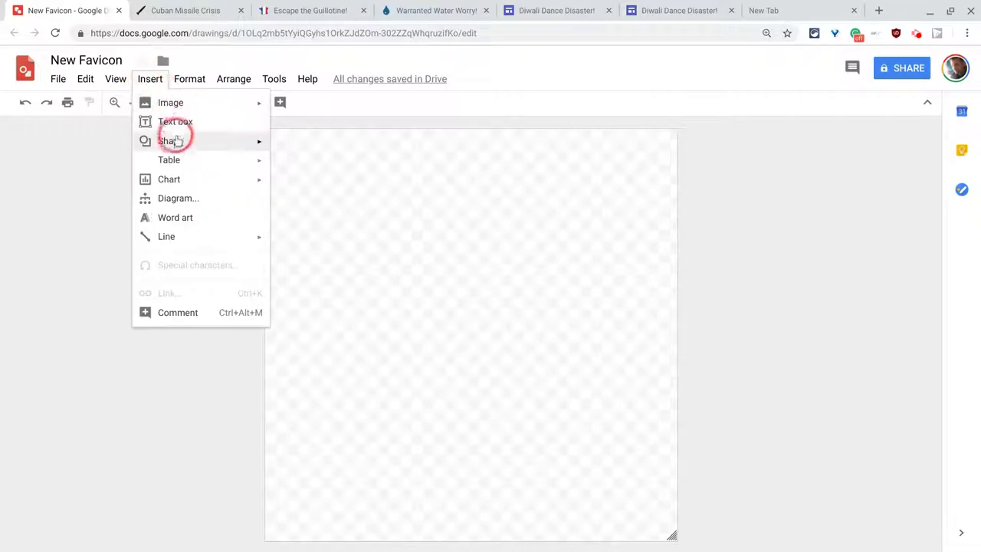
mouse_move(175, 142)
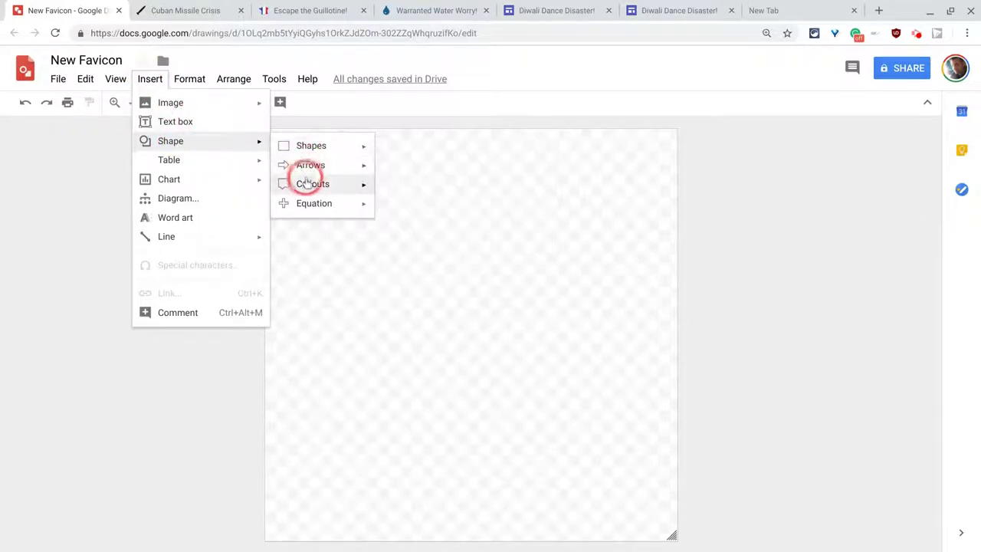
mouse_move(307, 184)
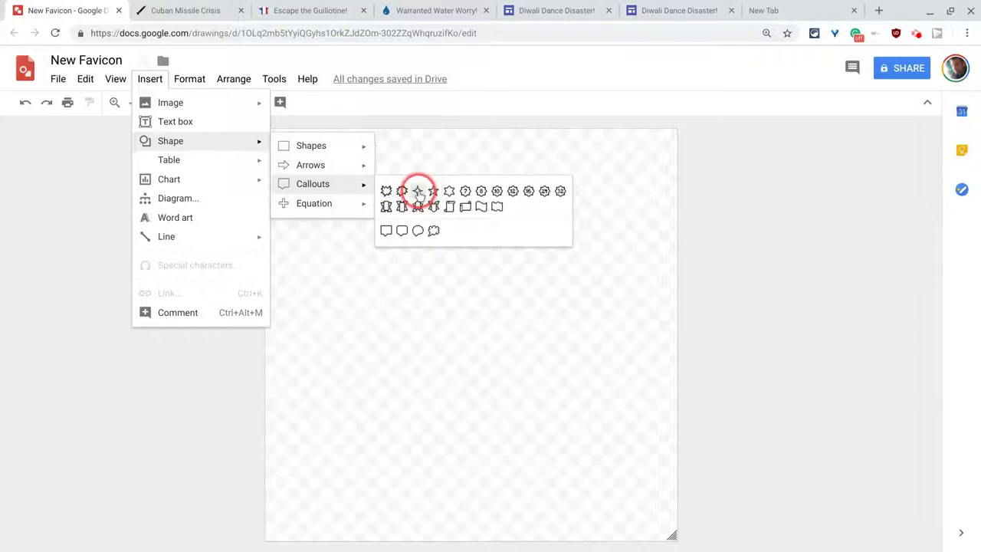
click(418, 190)
drag(308, 173, 453, 347)
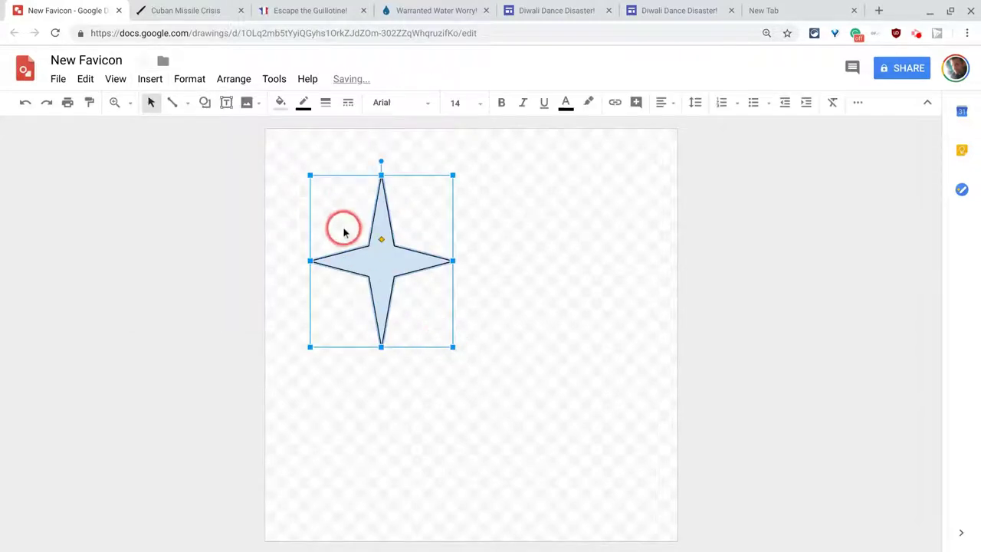
- Fill the star with a dark red gradient
click(282, 103)
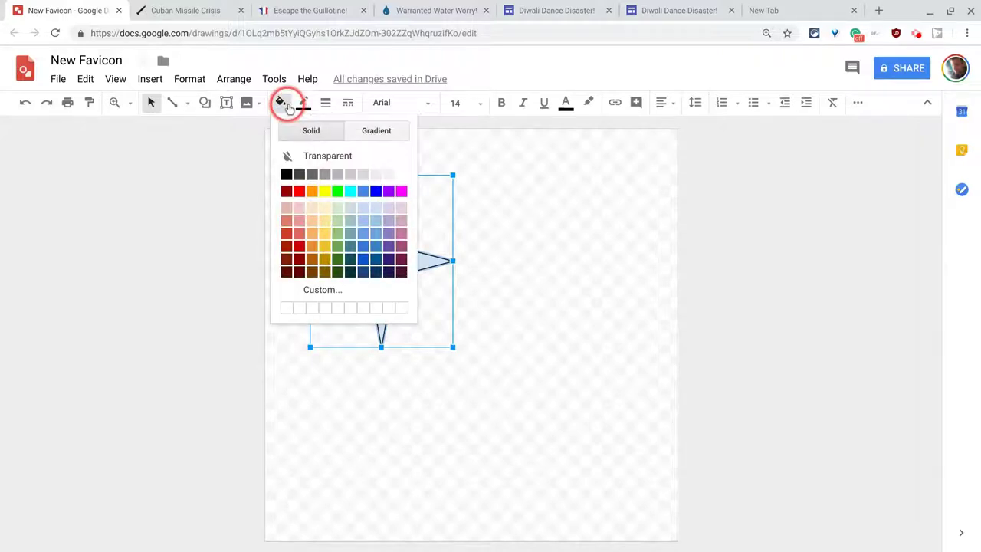
click(367, 133)
click(288, 236)
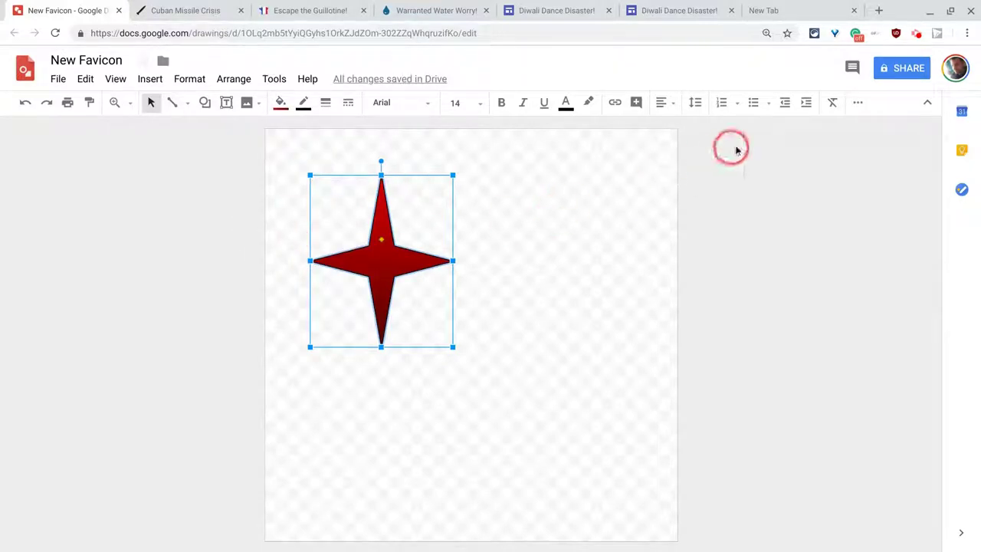
- Give the red star a drop shadow and nudge it slightly left
click(858, 103)
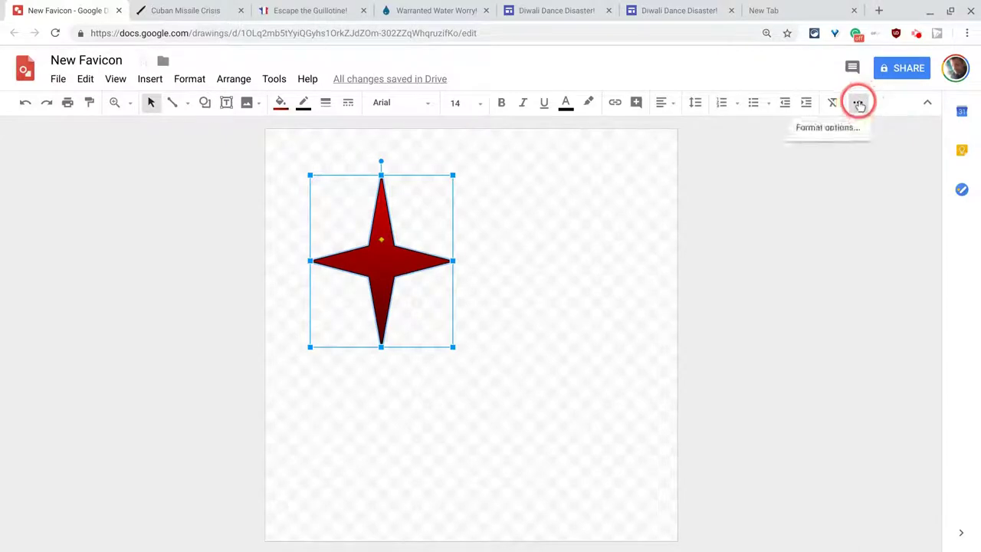
click(843, 125)
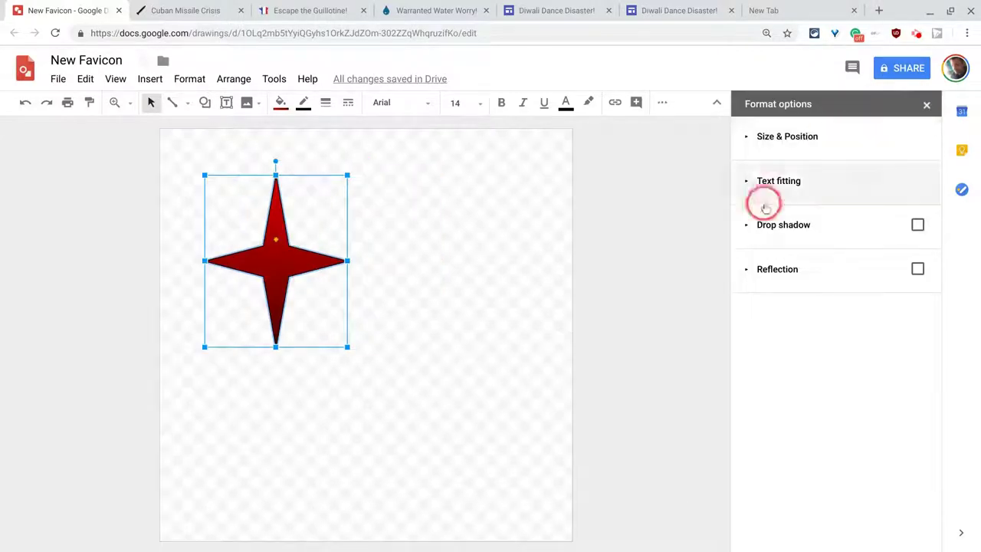
click(487, 260)
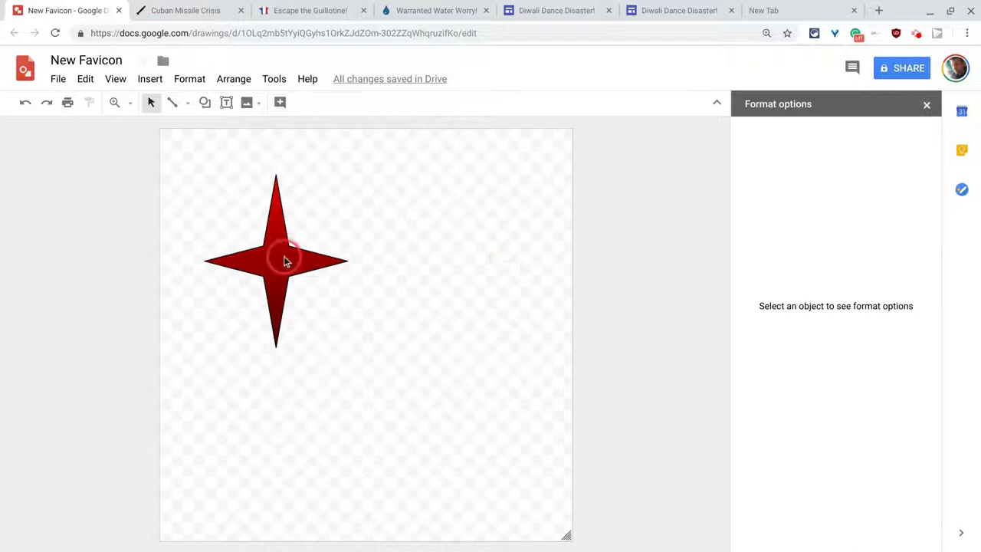
click(284, 259)
click(918, 224)
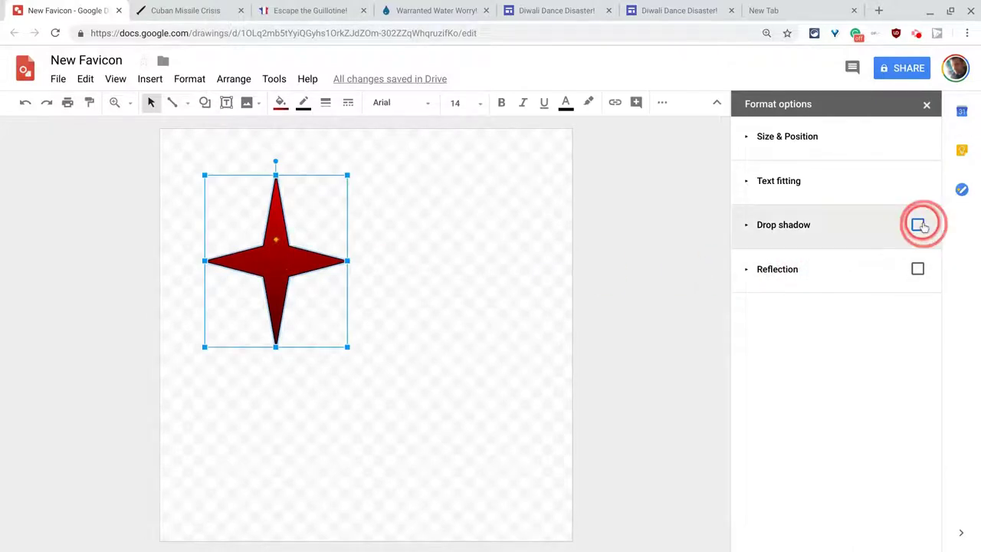
click(478, 245)
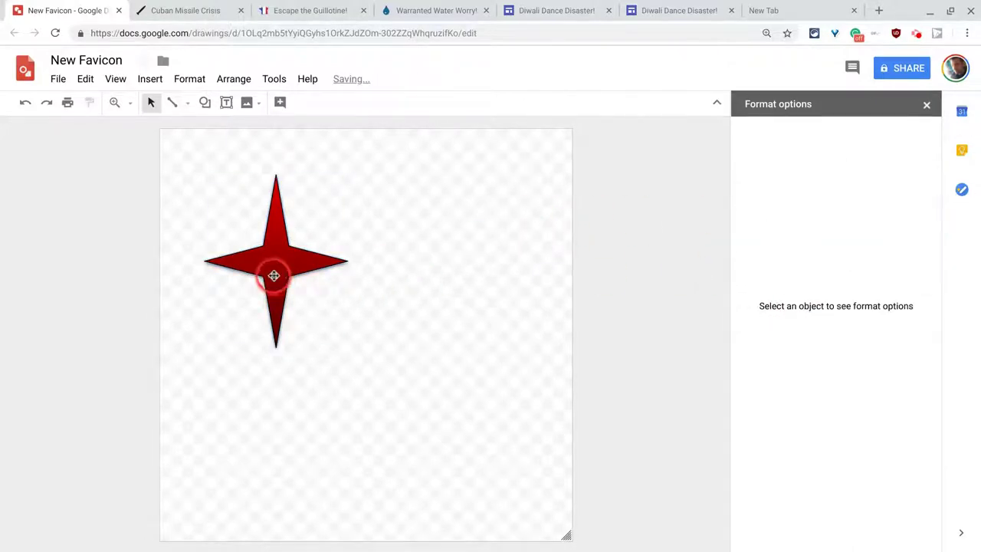
drag(271, 271, 260, 270)
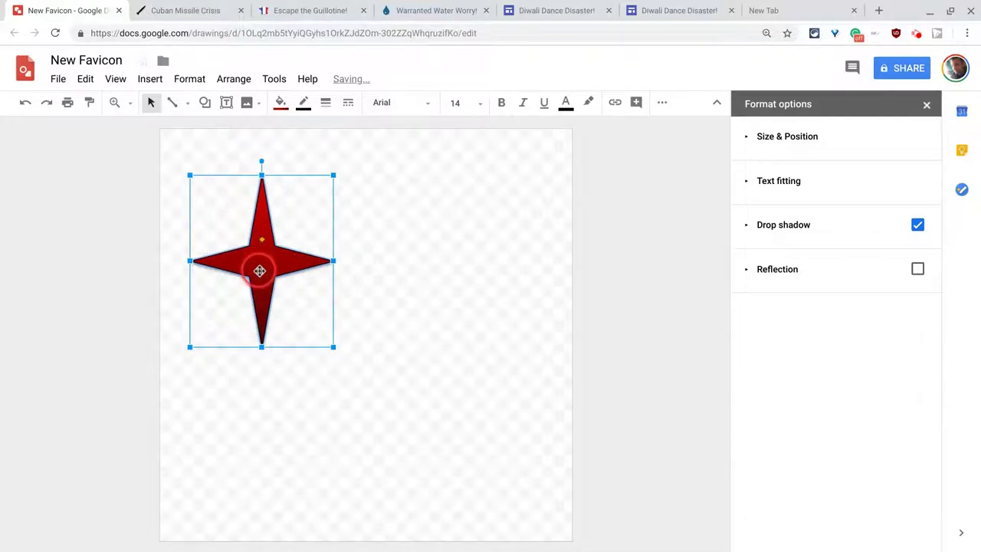
- Copy the star and paste two copies, placing one to the right and one below
right_click(259, 270)
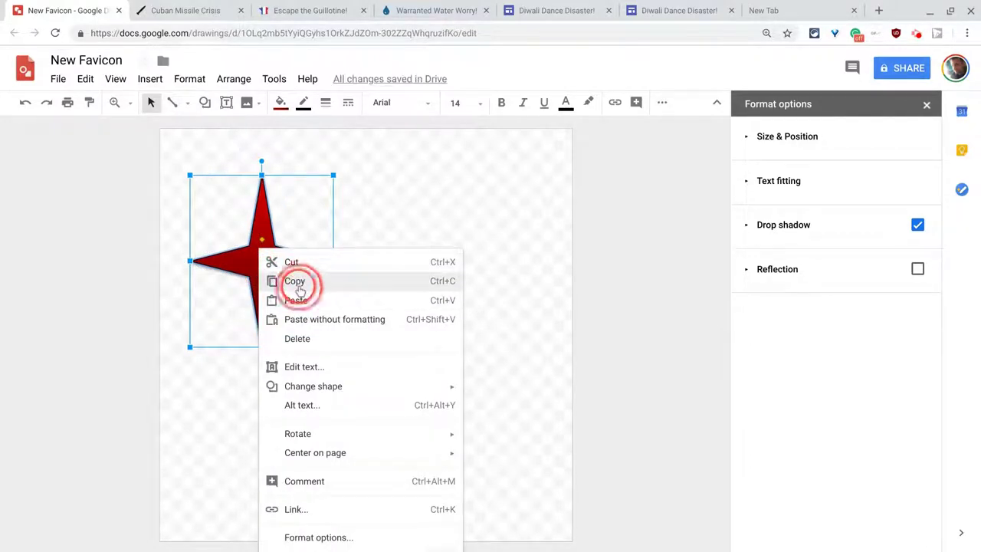
click(298, 285)
right_click(421, 288)
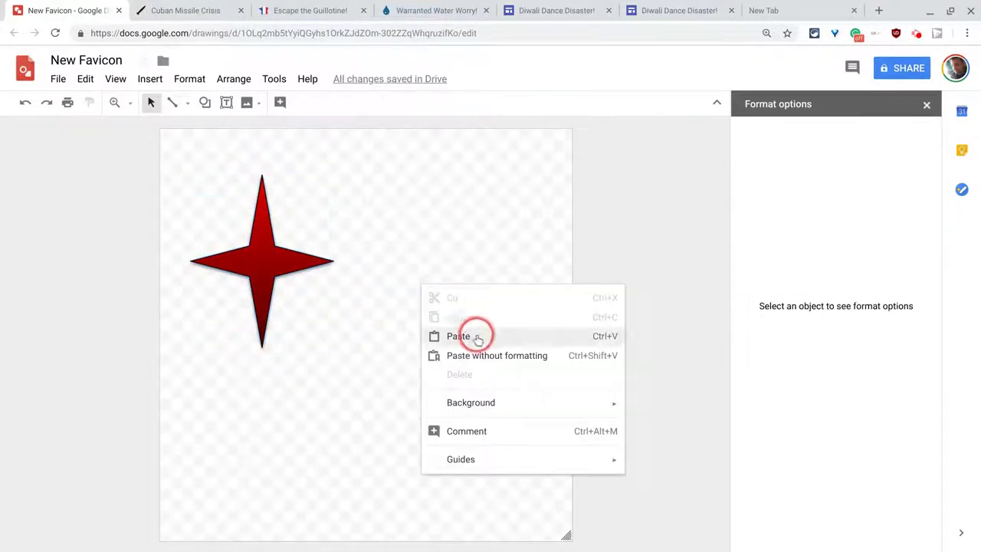
click(475, 335)
drag(309, 297, 456, 337)
right_click(284, 419)
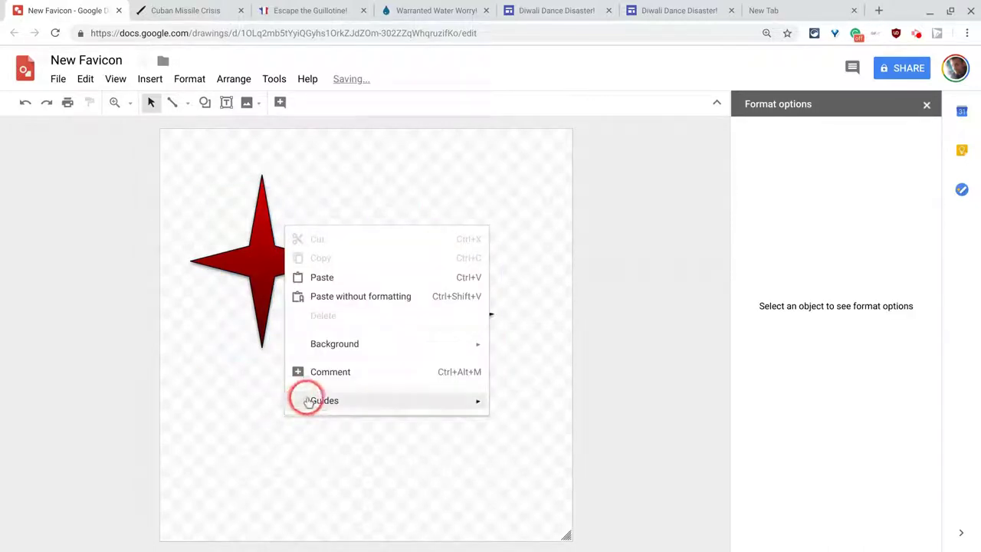
click(336, 285)
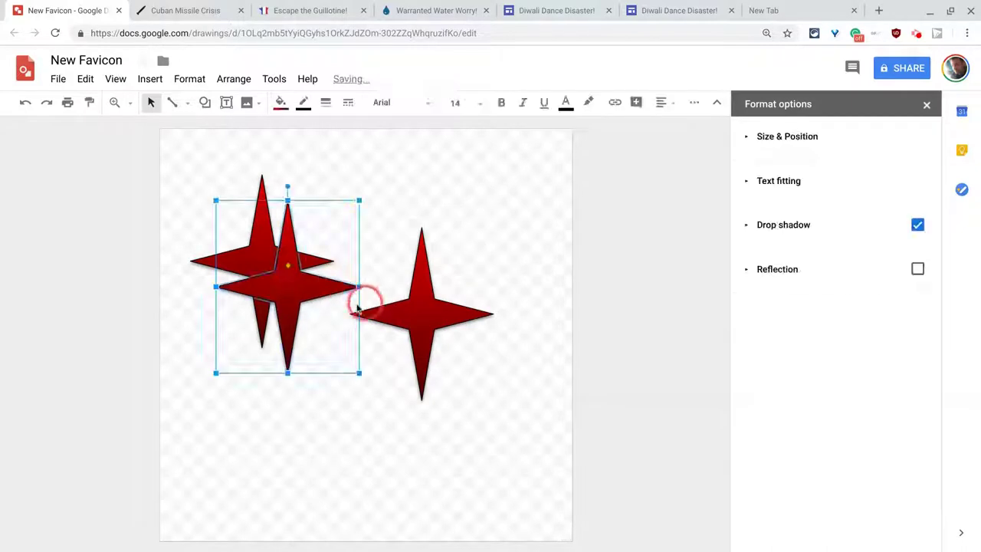
drag(296, 291, 328, 406)
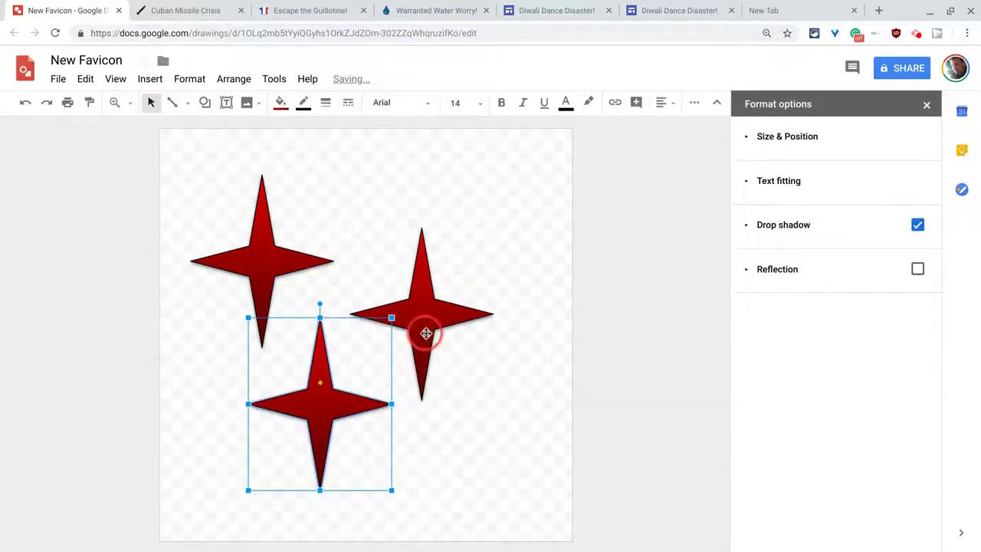
click(514, 252)
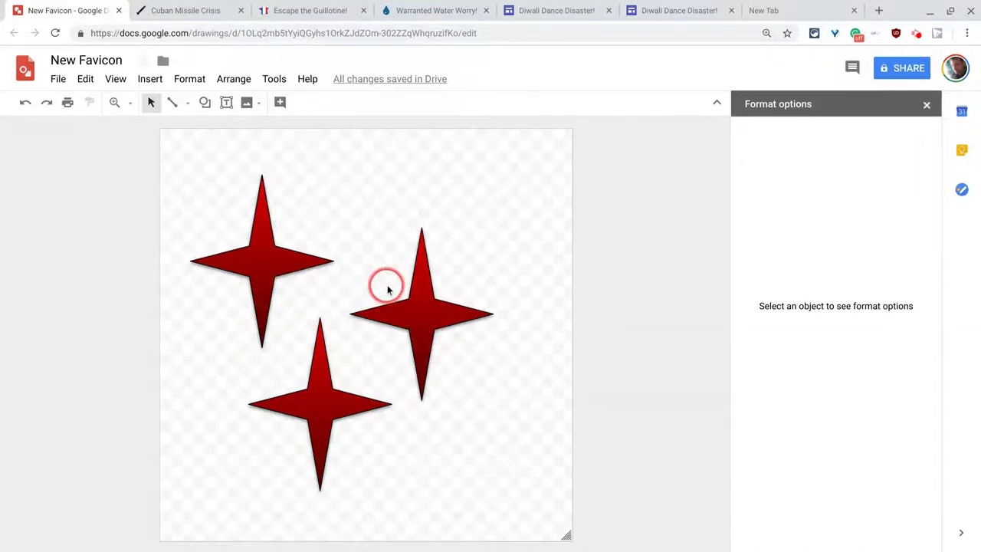
- Download the drawing as a PNG image, New Favicon.png
click(55, 81)
click(103, 197)
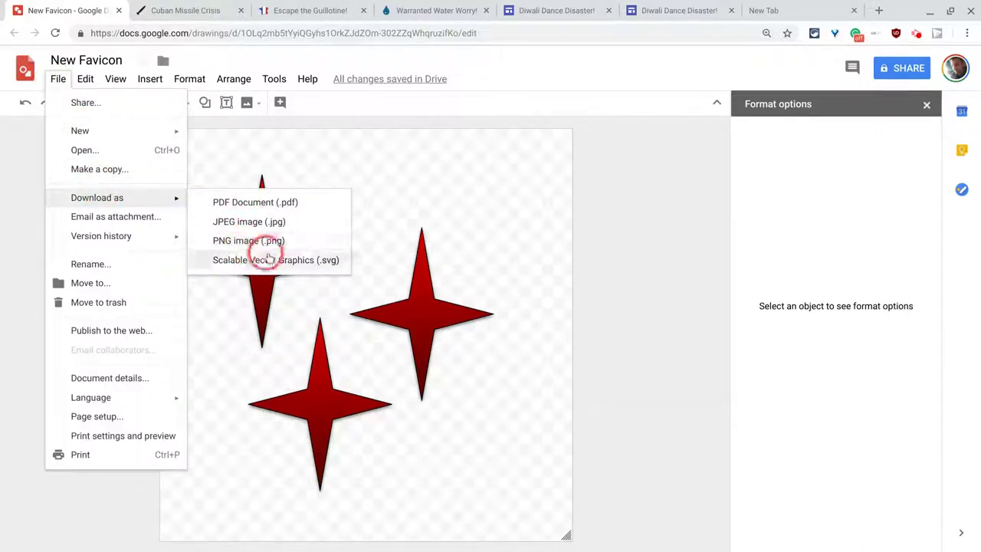
click(252, 242)
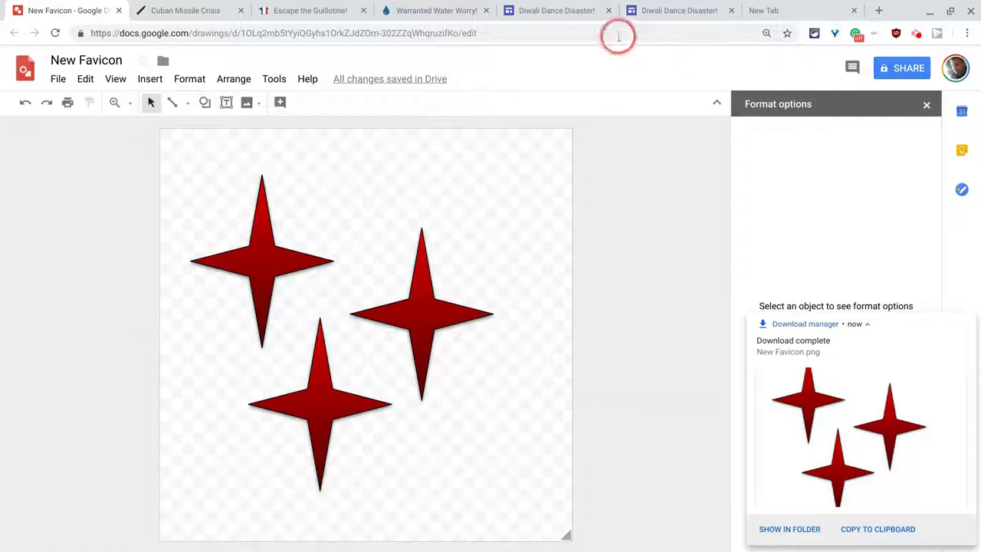
- Upload New Favicon.png from Downloads as the Diwali Dance Disaster! site's favicon
click(675, 11)
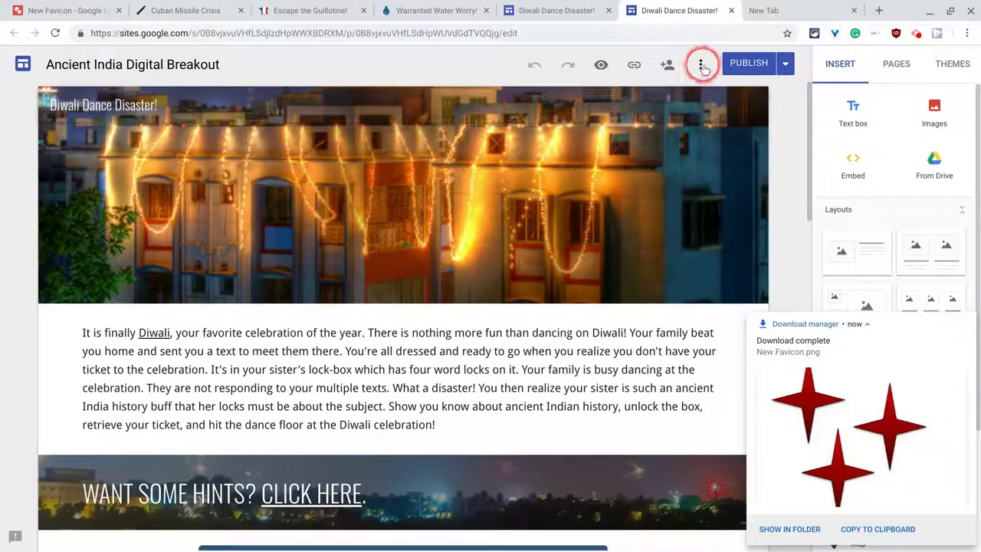
click(702, 66)
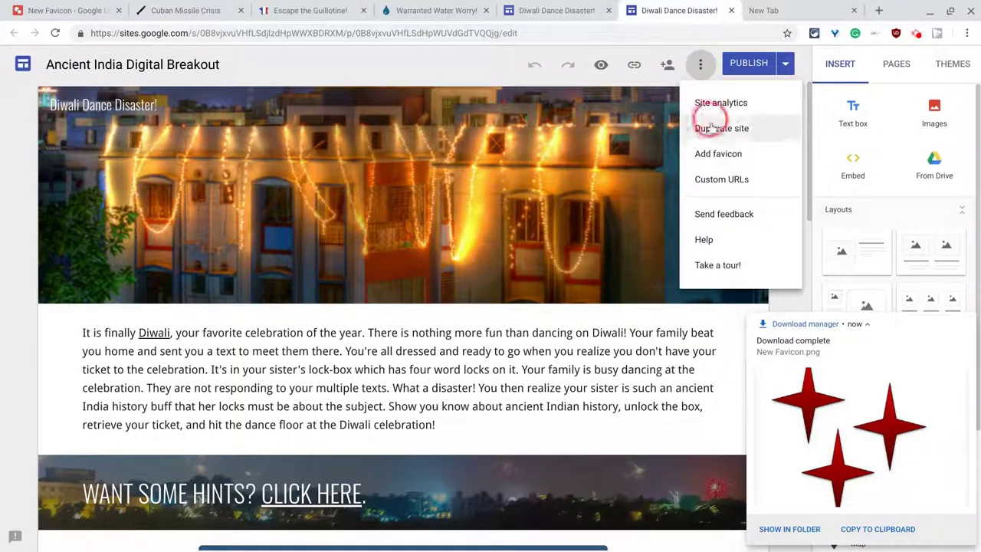
click(711, 153)
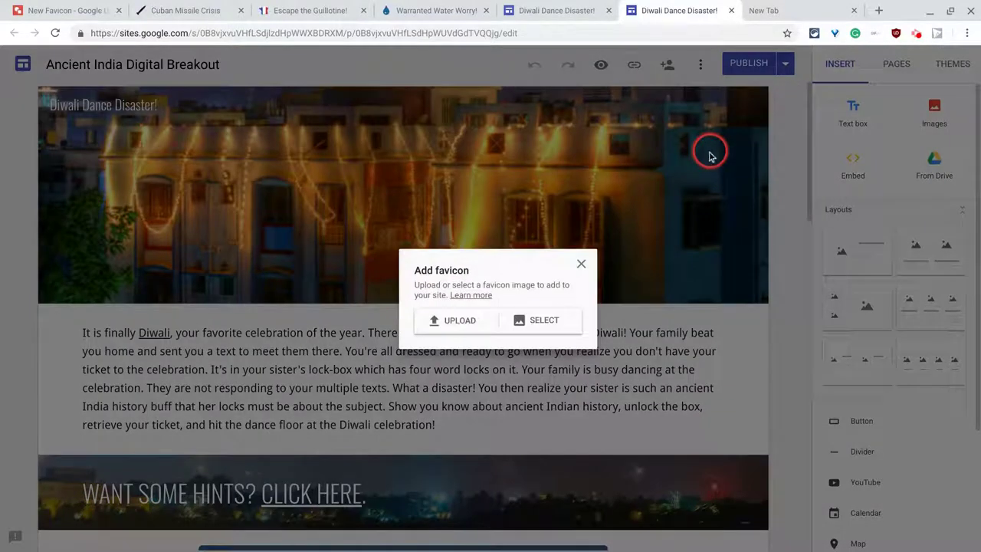
click(453, 321)
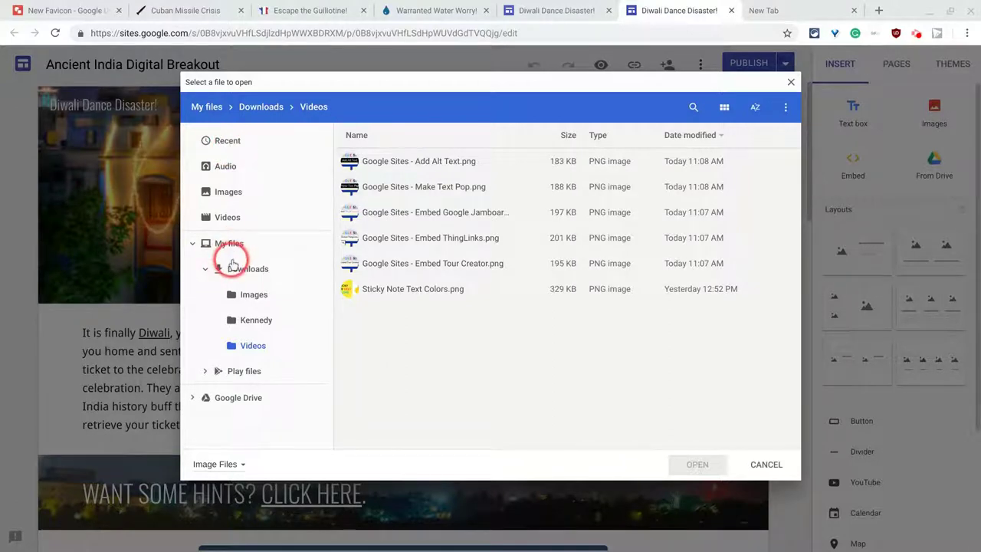
click(231, 268)
click(378, 242)
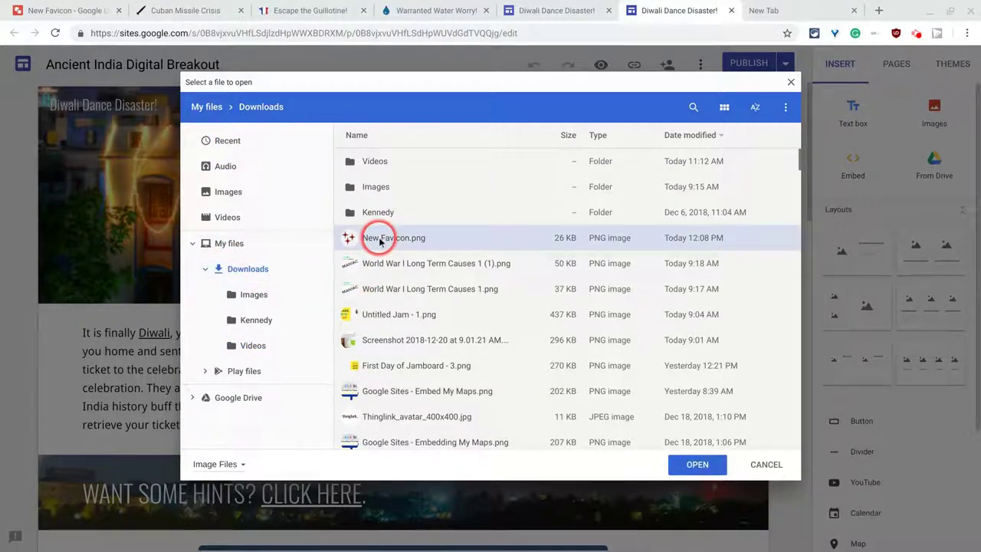
click(695, 464)
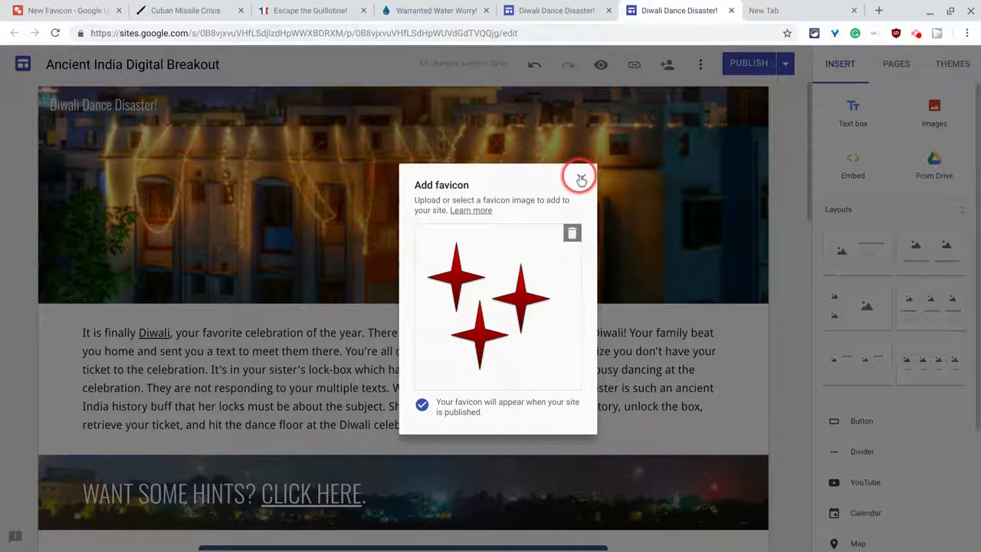
- Close the favicon dialog, publish the site, and open the live Diwali Dance Disaster! page
click(581, 178)
click(745, 62)
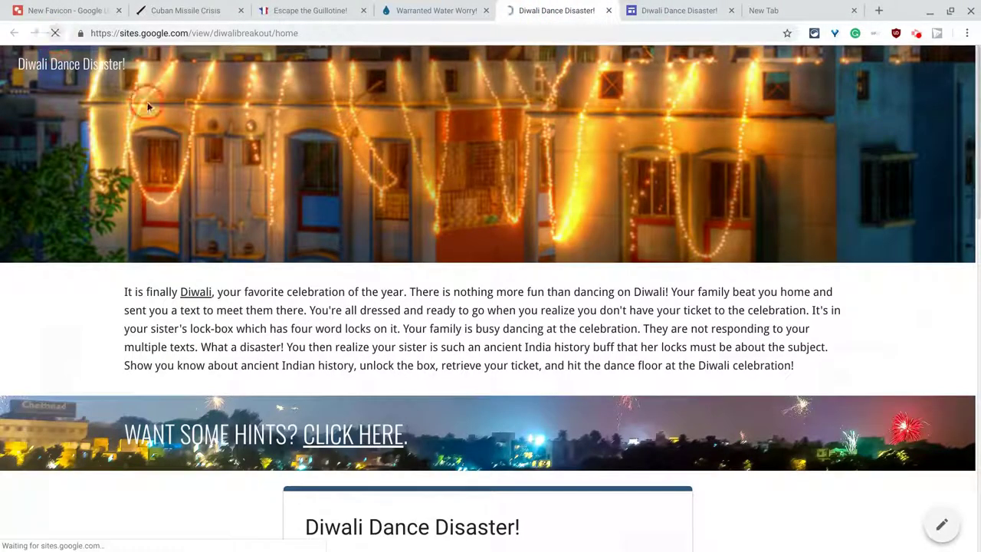
click(200, 211)
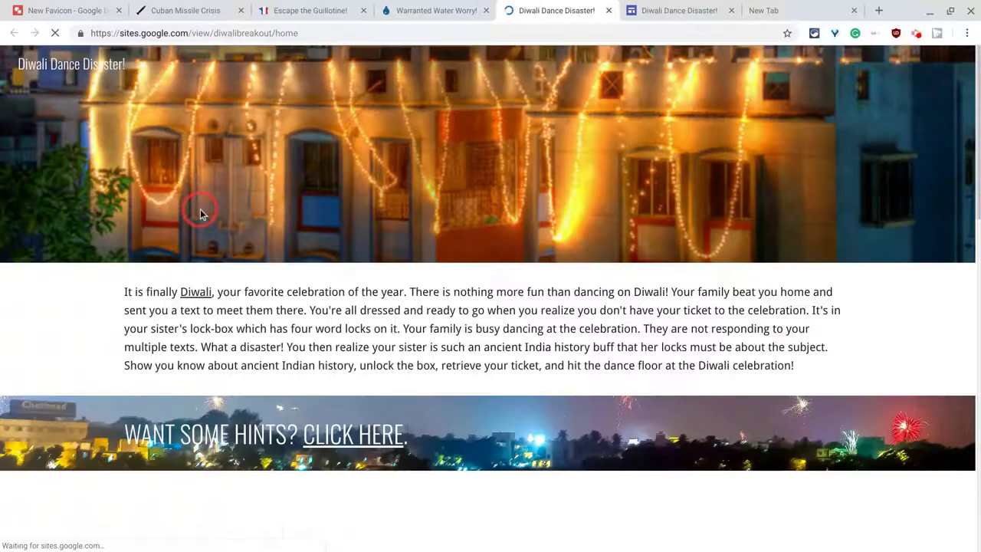